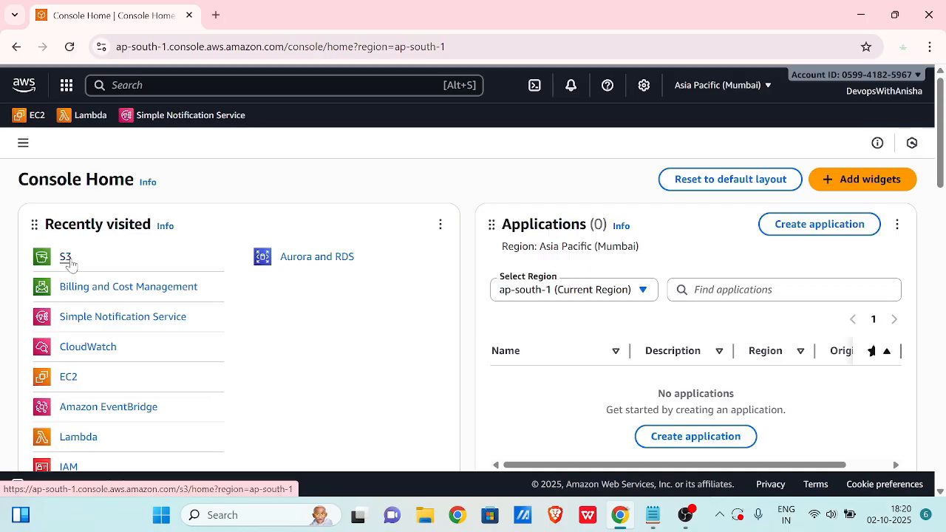
Step: Open S3 and start creating a general purpose bucket named devopswithanisha in the Asia Pacific (Mumbai) region
left_click(65, 257)
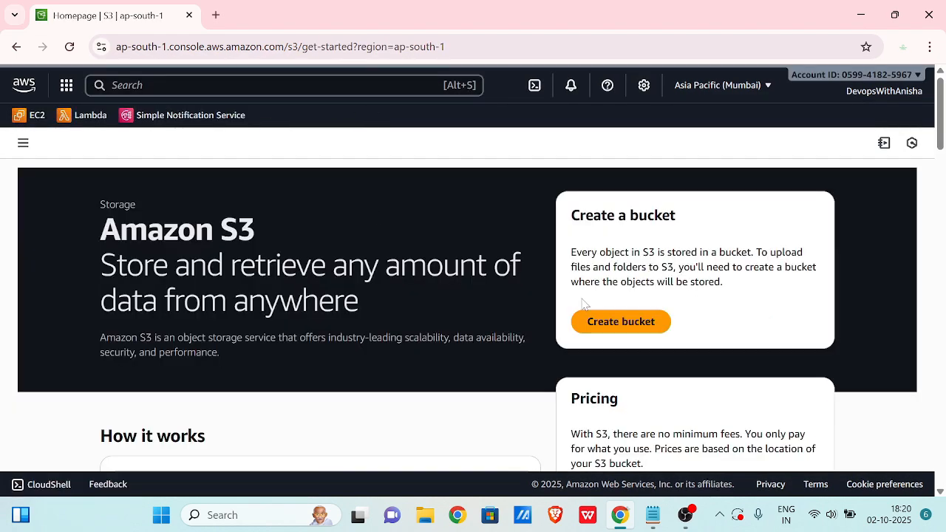
left_click(618, 323)
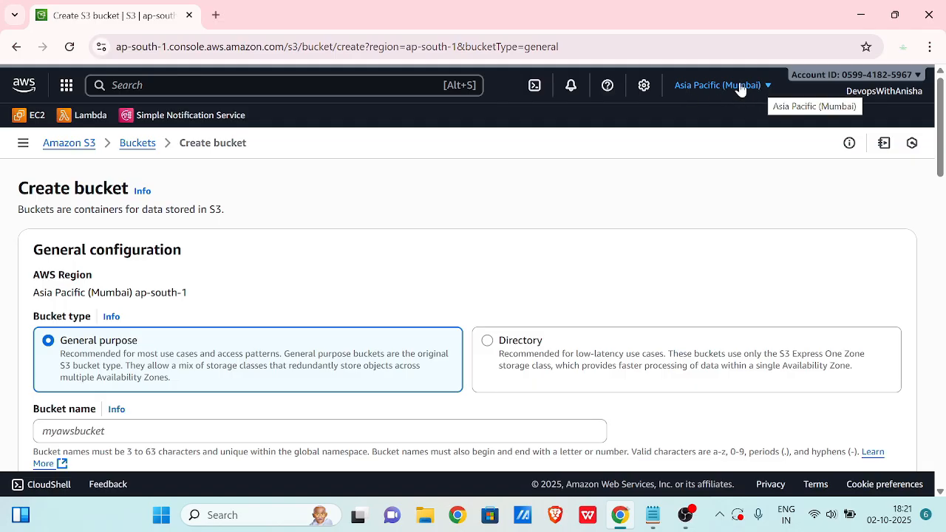
scroll(641, 189, "down", 1)
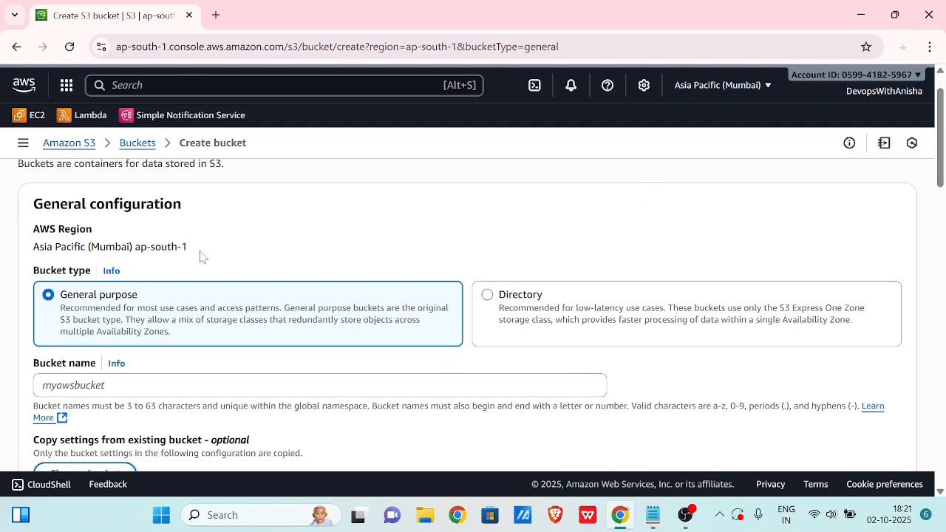
scroll(196, 312, "down", 1)
left_click(196, 314)
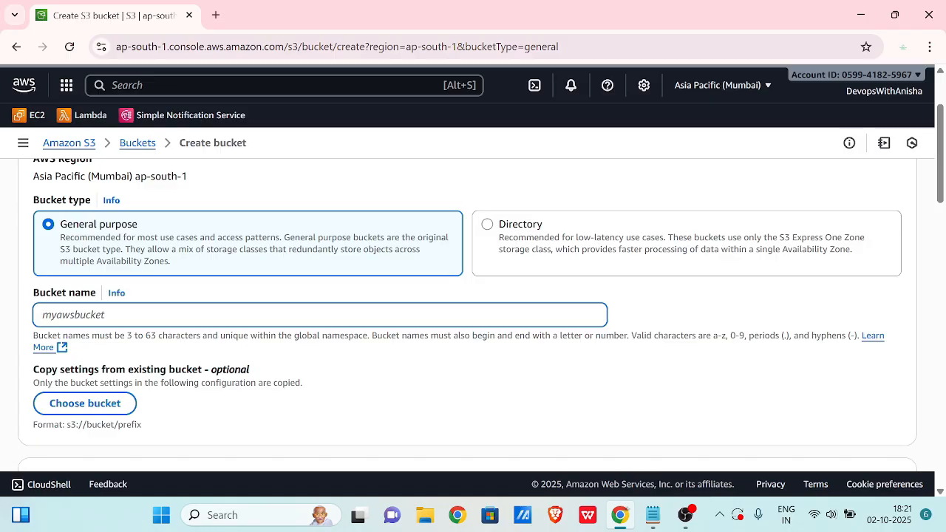
type("devopswithanisha")
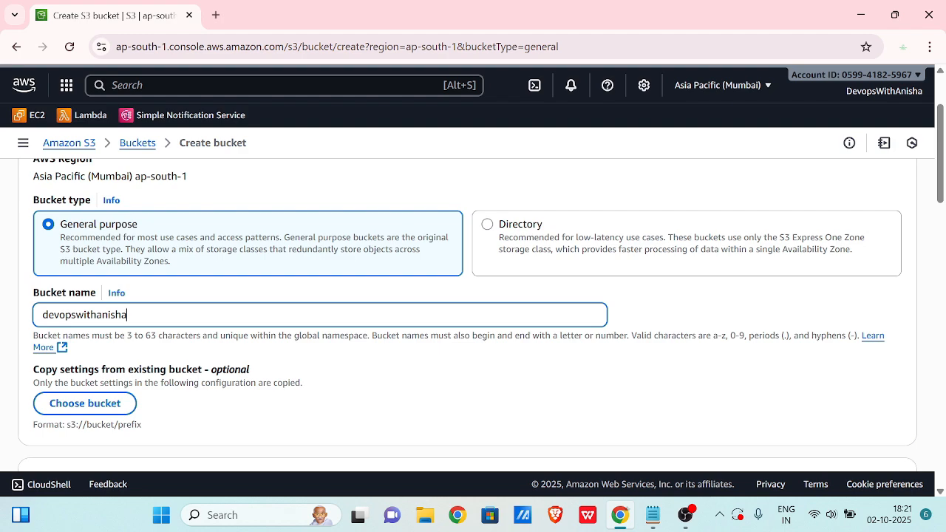
Step: Turn off Block all public access for the new bucket and acknowledge that its objects might become public
scroll(252, 374, "down", 4)
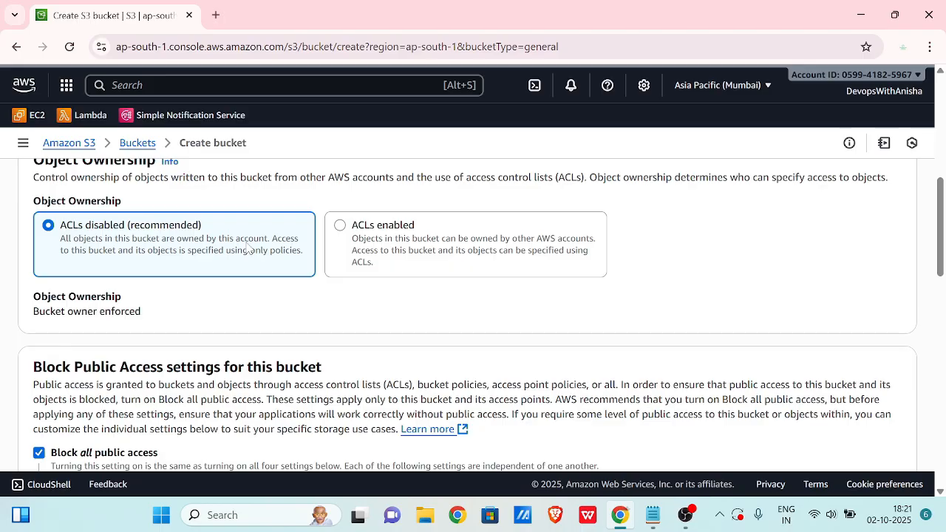
scroll(248, 248, "down", 2)
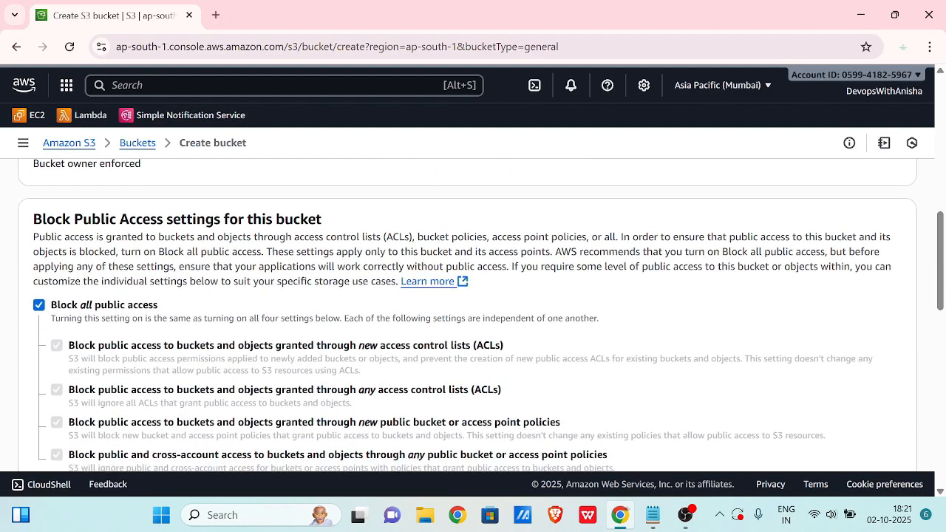
scroll(92, 310, "down", 1)
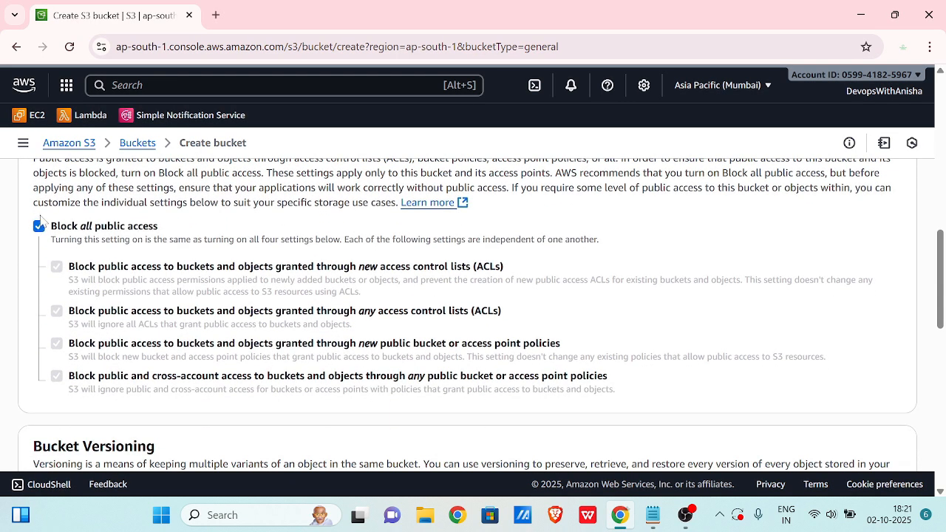
left_click(39, 227)
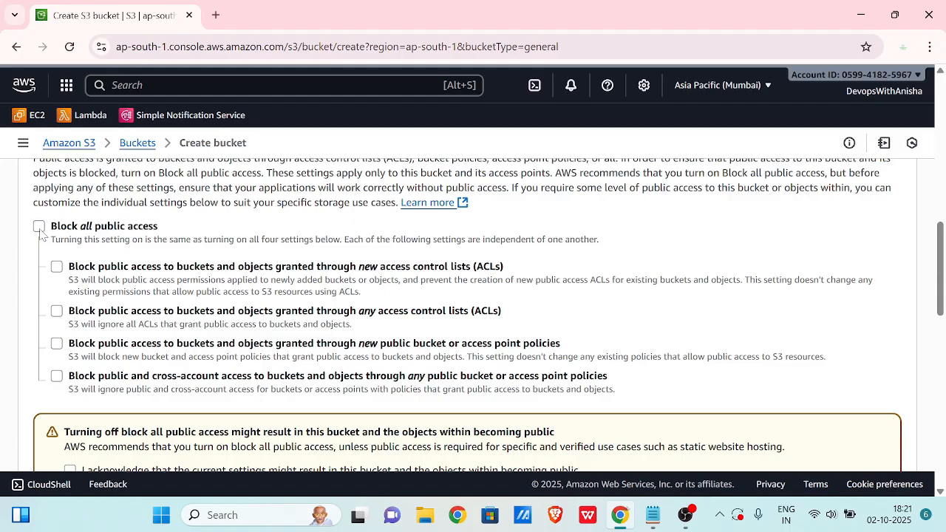
scroll(118, 287, "down", 1)
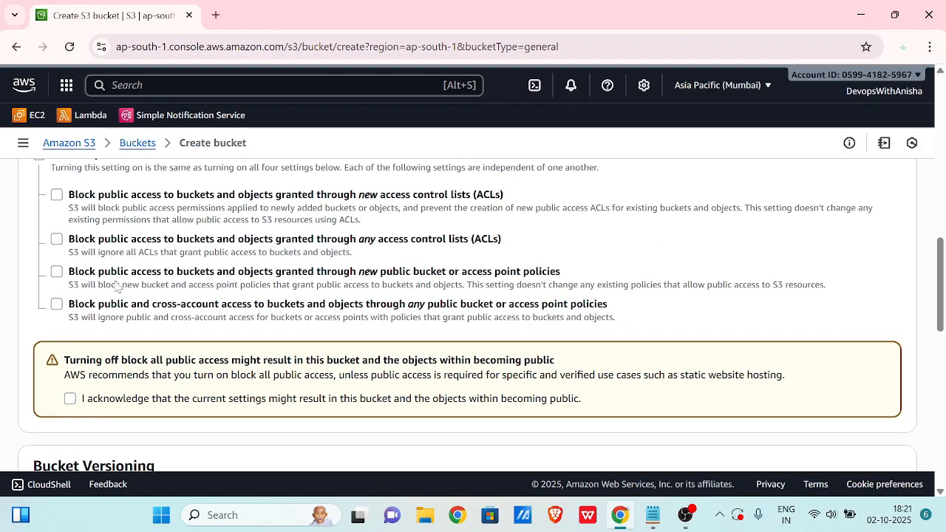
left_click(71, 400)
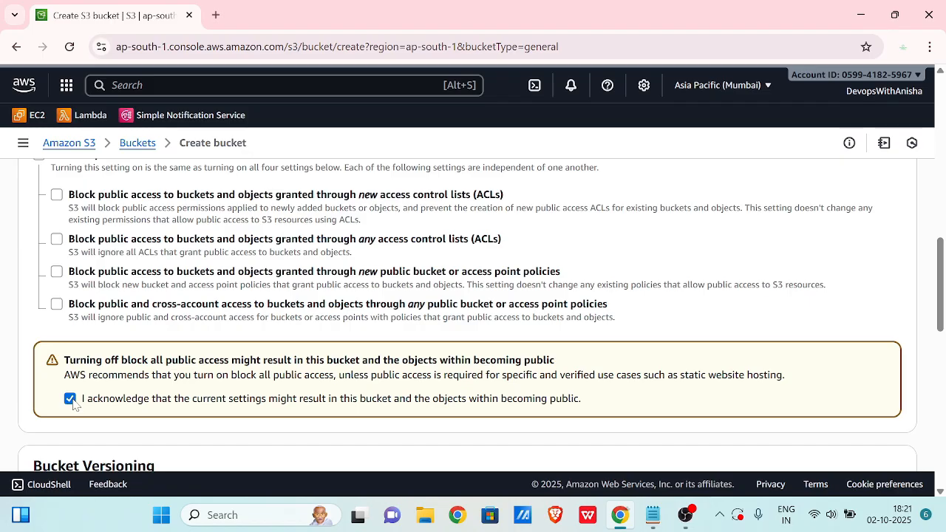
Step: Create the bucket, keeping the default versioning, tag and encryption settings
scroll(74, 404, "down", 2)
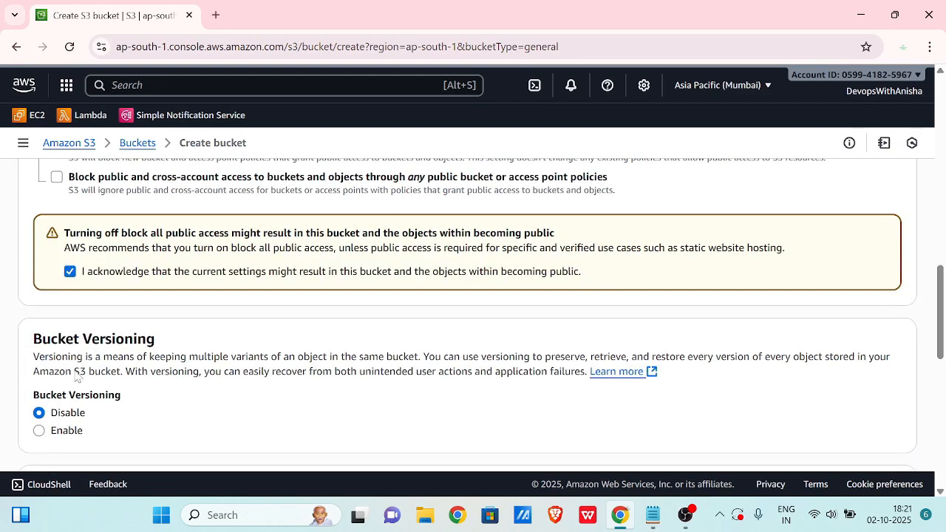
scroll(164, 375, "down", 1)
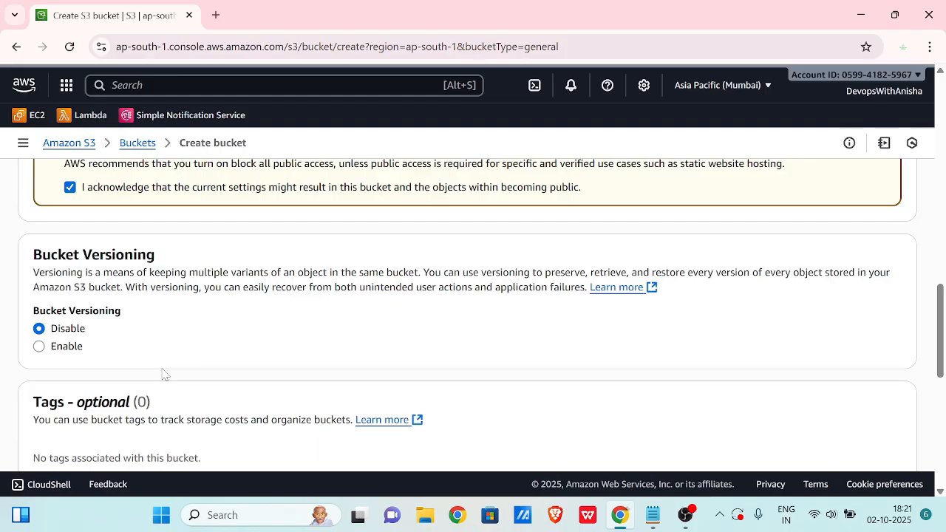
scroll(164, 375, "down", 5)
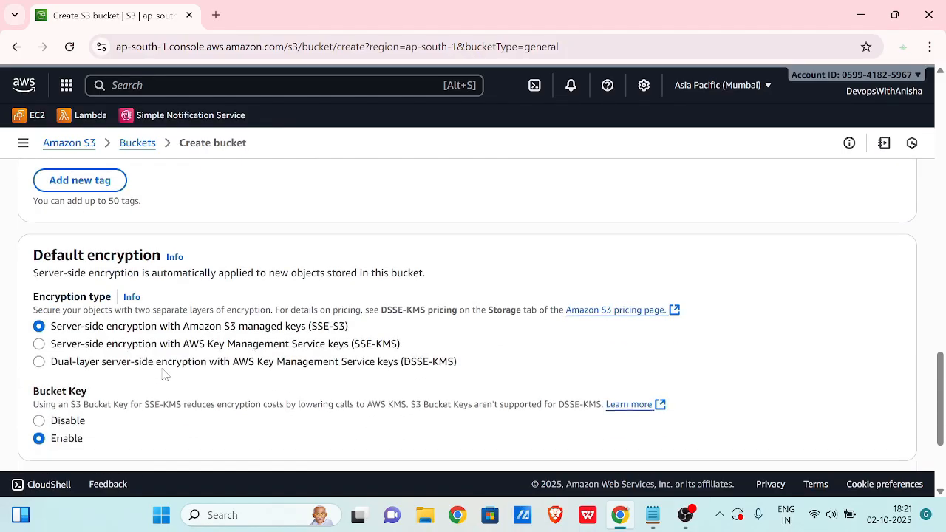
scroll(164, 374, "down", 1)
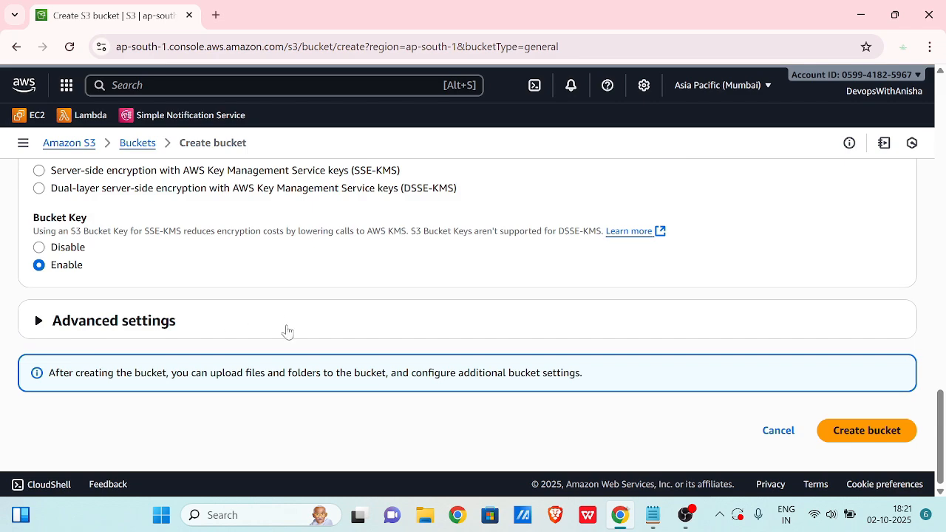
left_click(891, 439)
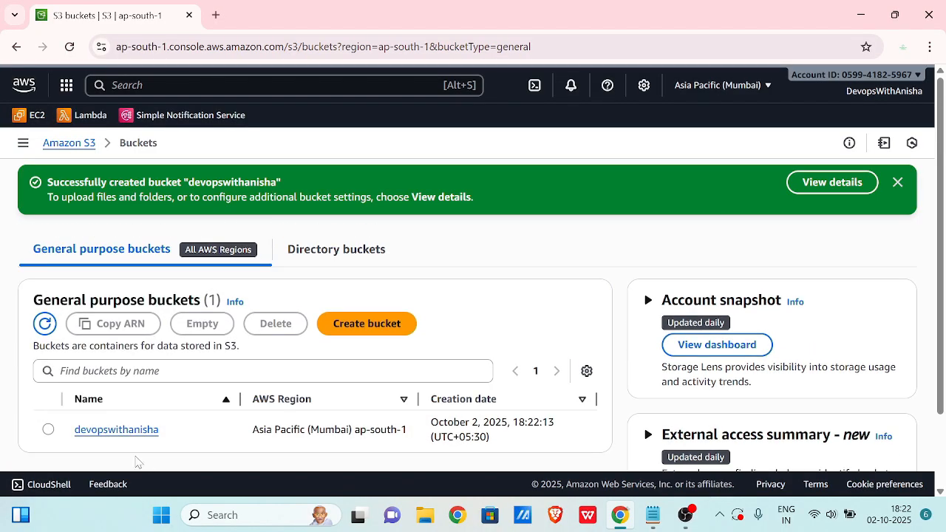
Step: Open the devopswithanisha bucket and add the index.html file from the Desktop to a new upload
left_click(142, 430)
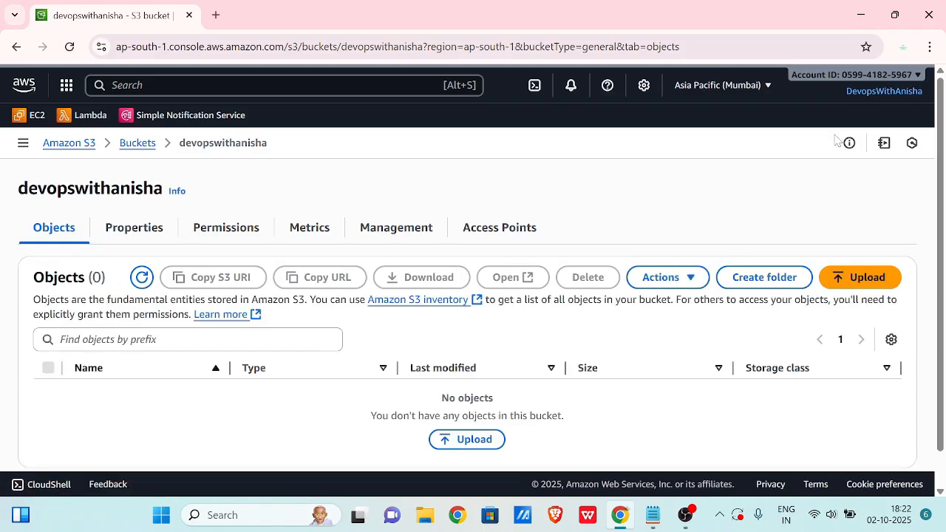
left_click(862, 282)
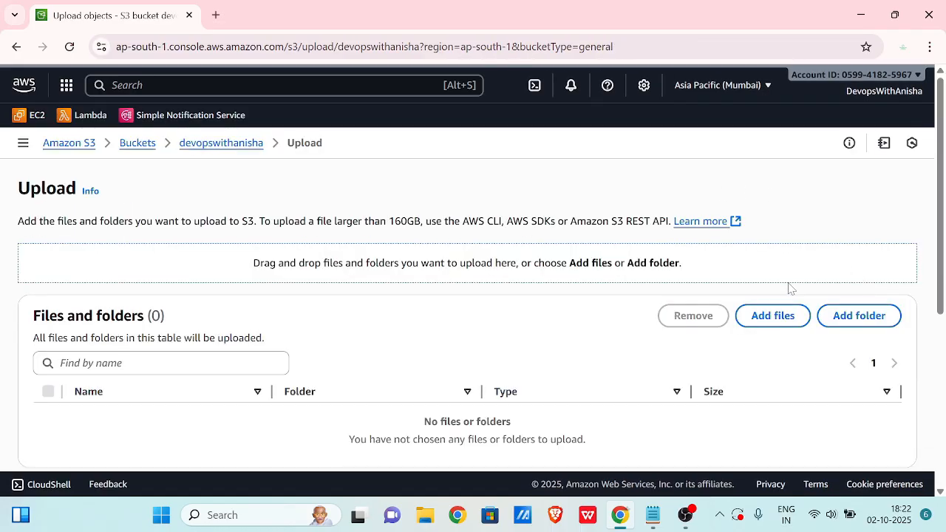
left_click(774, 316)
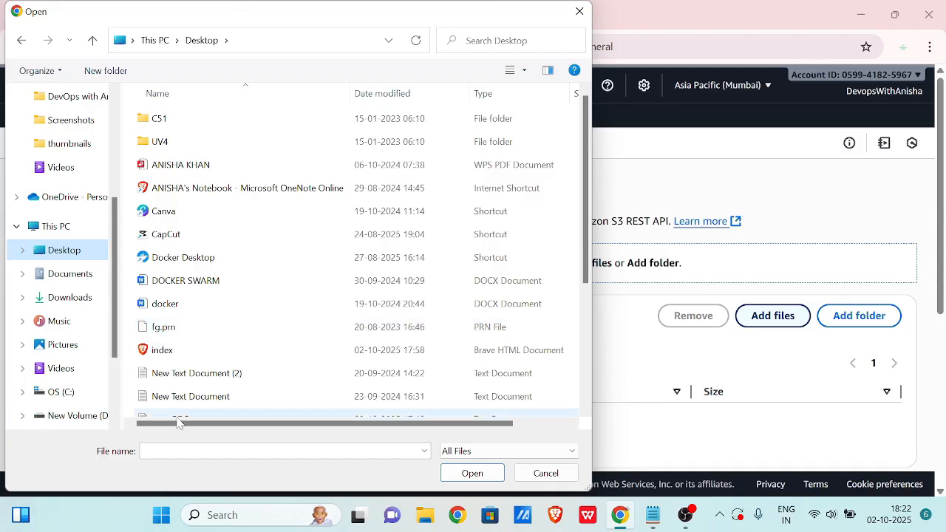
type("index")
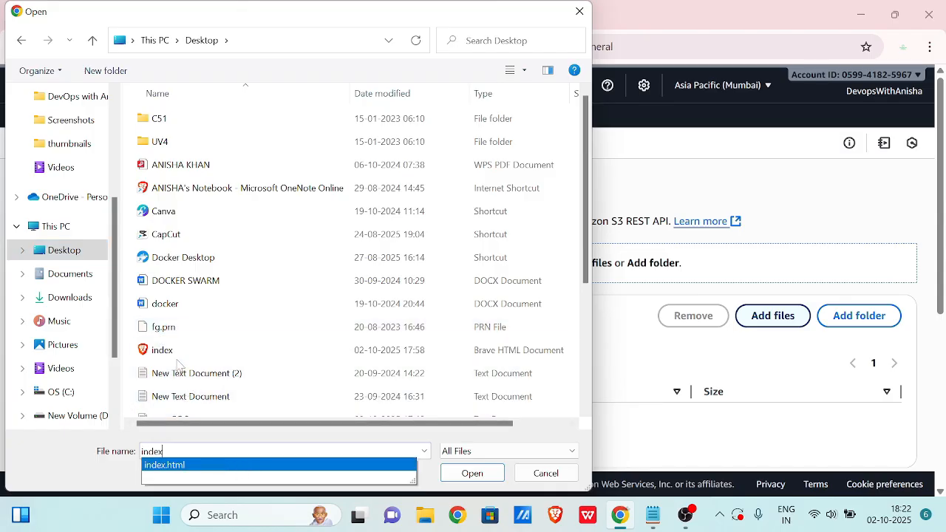
left_click(176, 352)
left_click(473, 473)
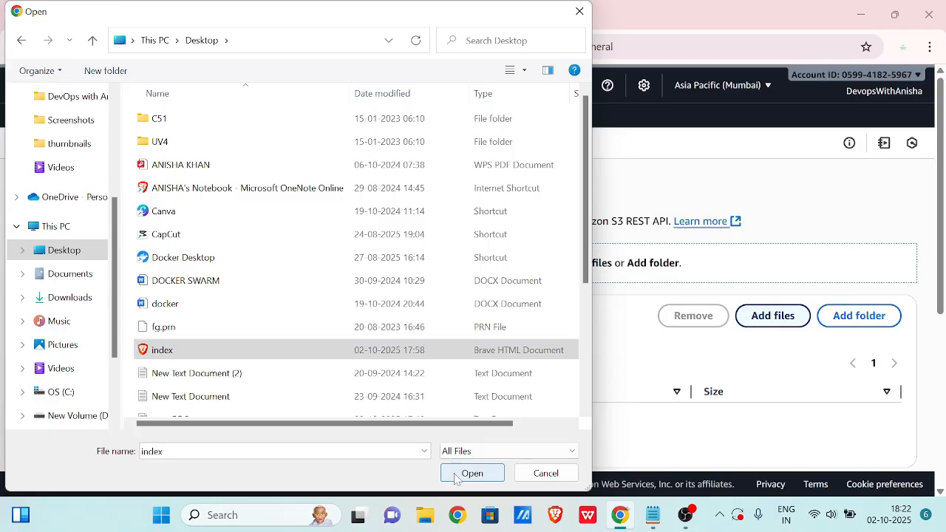
Step: Upload the added file to the bucket and close the upload status page
scroll(461, 356, "down", 4)
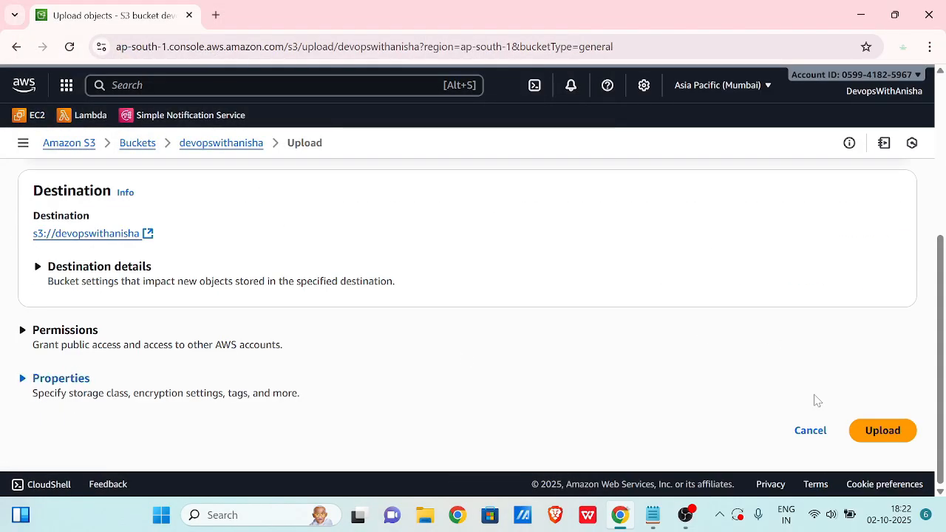
left_click(892, 430)
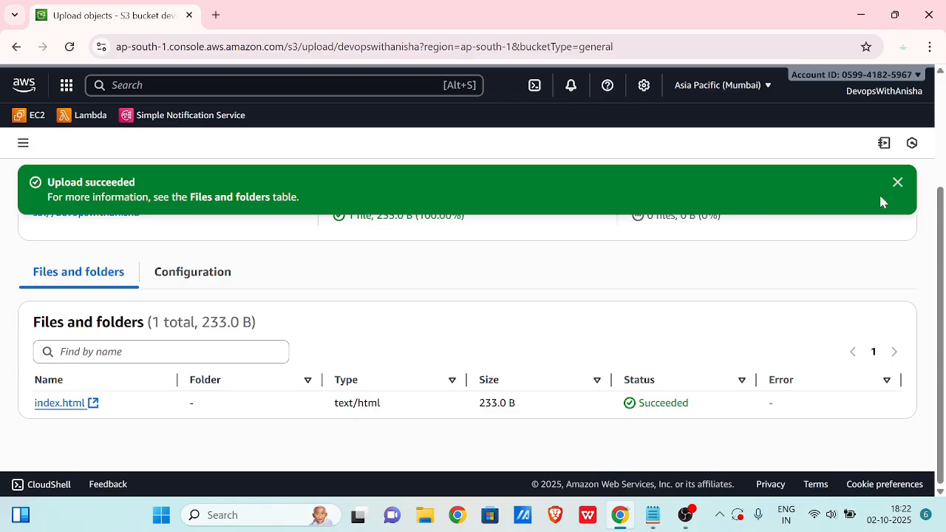
left_click(898, 183)
scroll(888, 204, "up", 2)
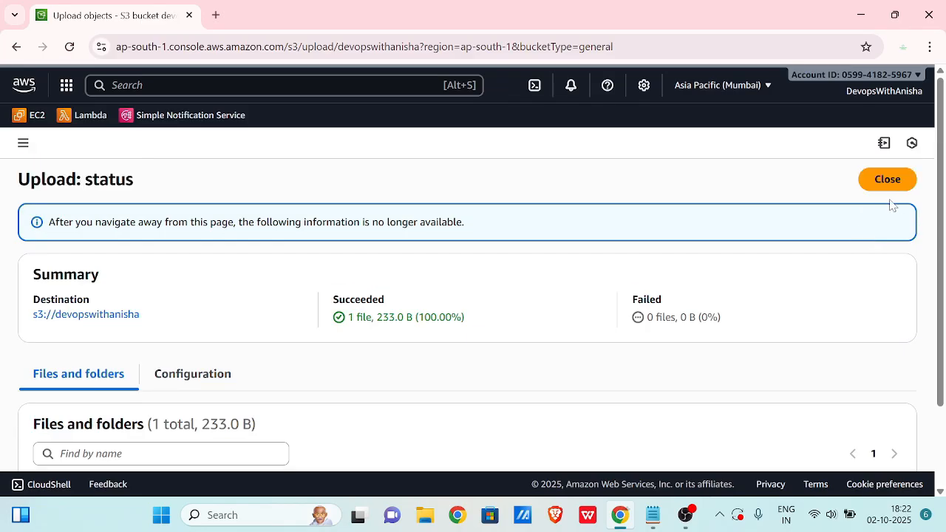
left_click(896, 185)
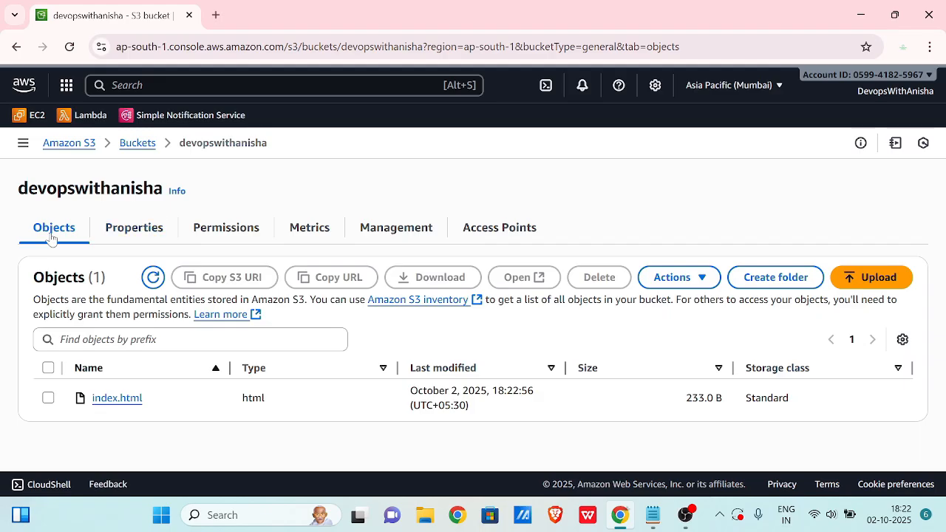
Step: Open the static website hosting settings from the bucket's properties for editing
left_click(140, 233)
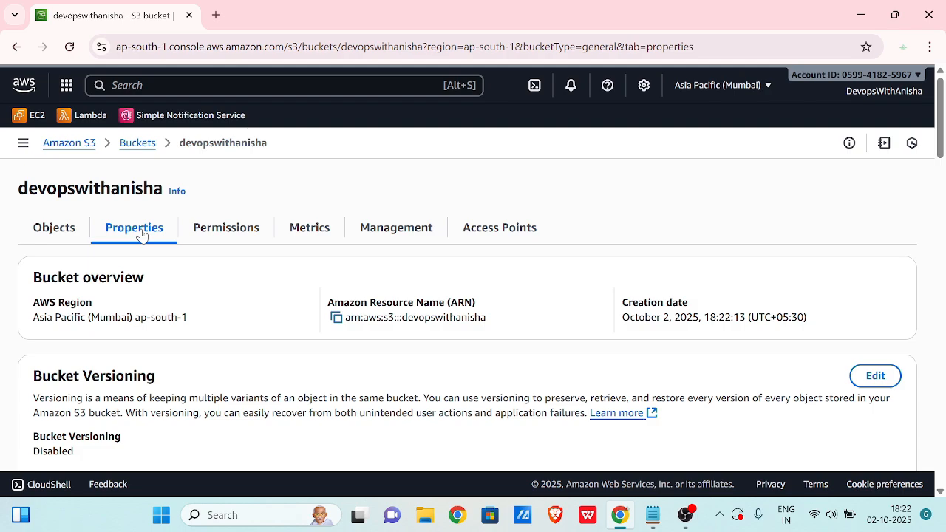
scroll(362, 323, "down", 3)
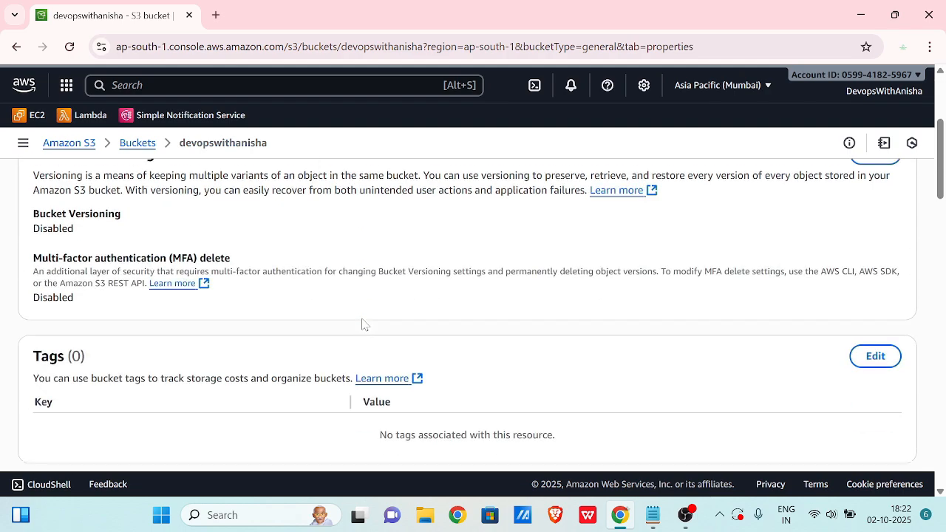
scroll(362, 324, "down", 8)
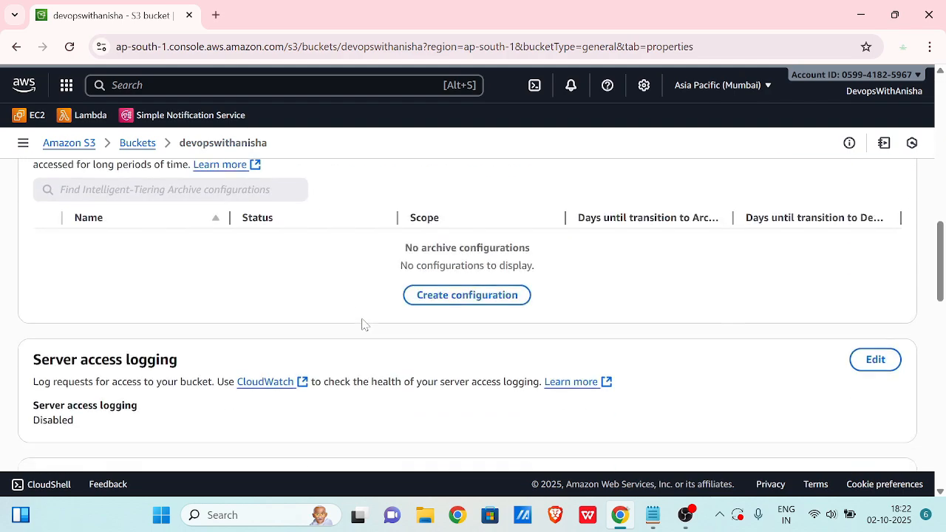
scroll(362, 324, "down", 8)
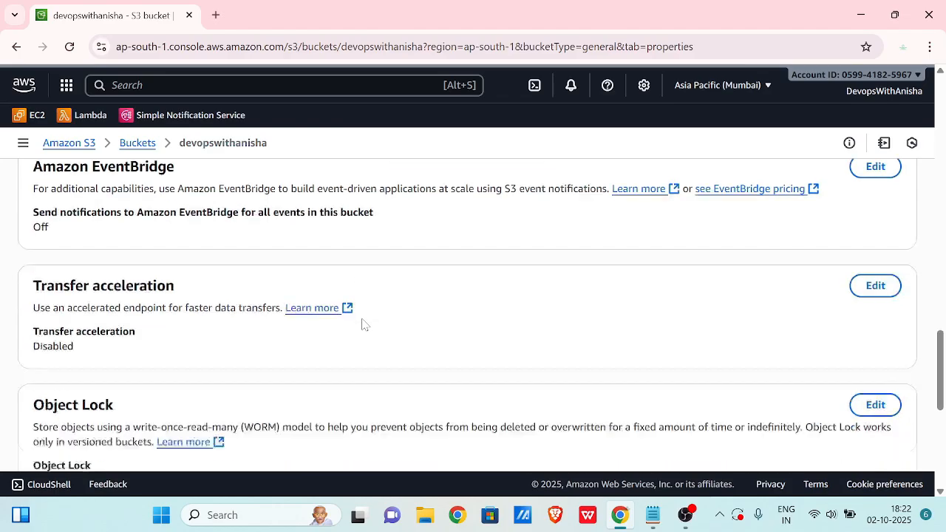
scroll(362, 324, "down", 5)
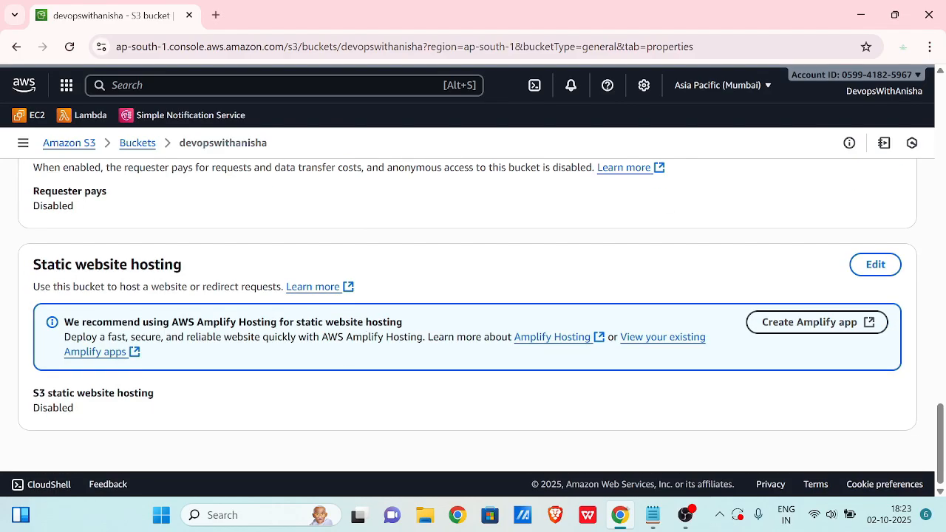
left_click_drag(154, 394, 20, 403)
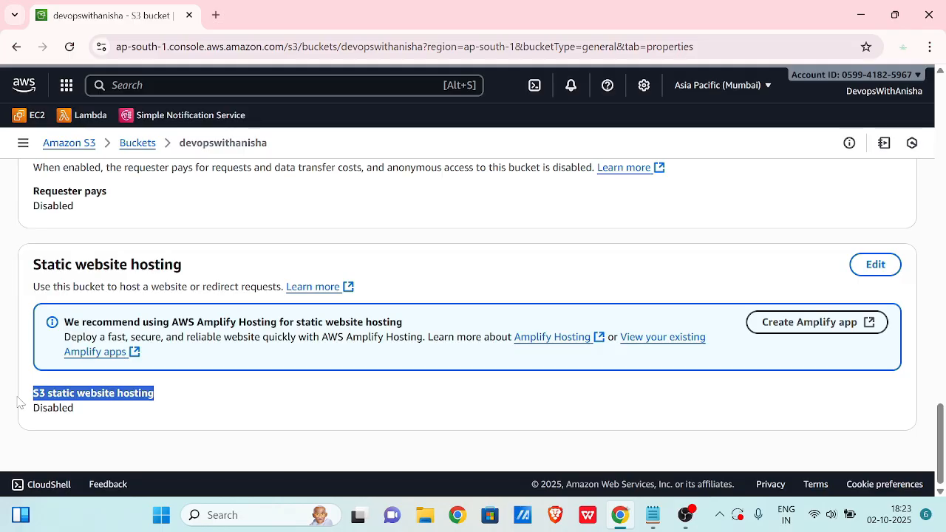
left_click_drag(88, 413, 22, 421)
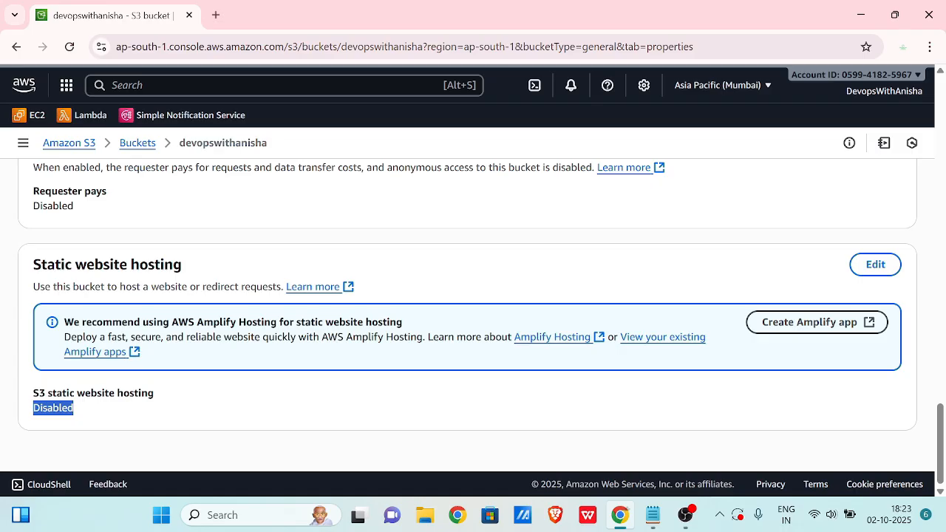
left_click(874, 264)
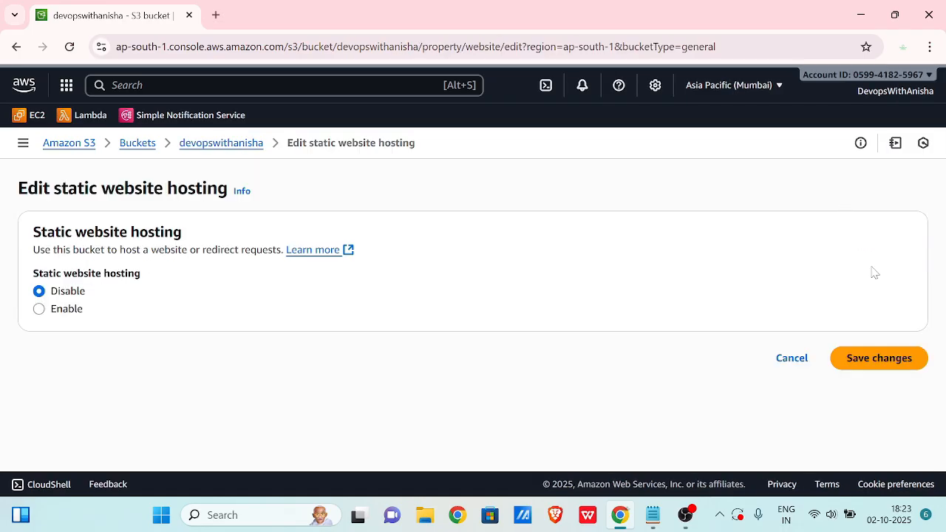
Step: Enable static website hosting with index.html as the index document, keeping the Host a static website type, and save the changes
left_click(38, 309)
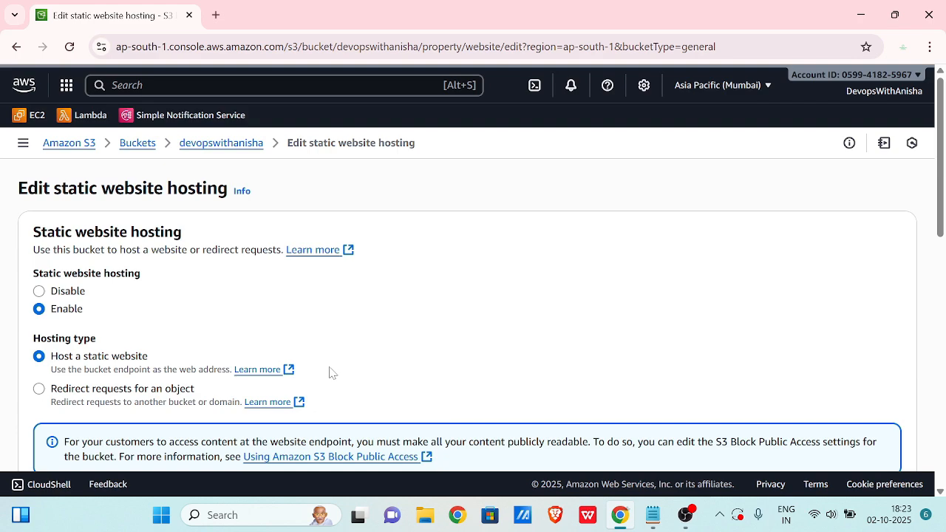
scroll(328, 372, "down", 2)
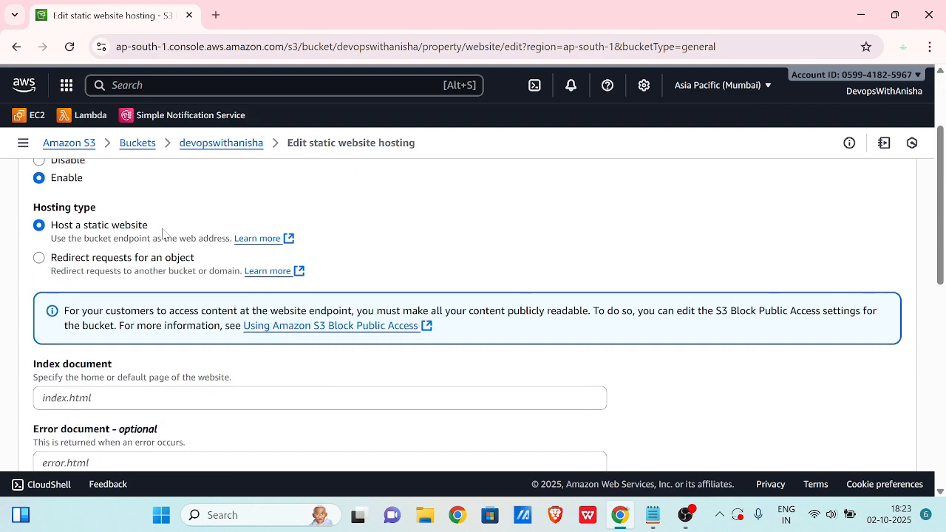
scroll(166, 235, "down", 1)
left_click(166, 300)
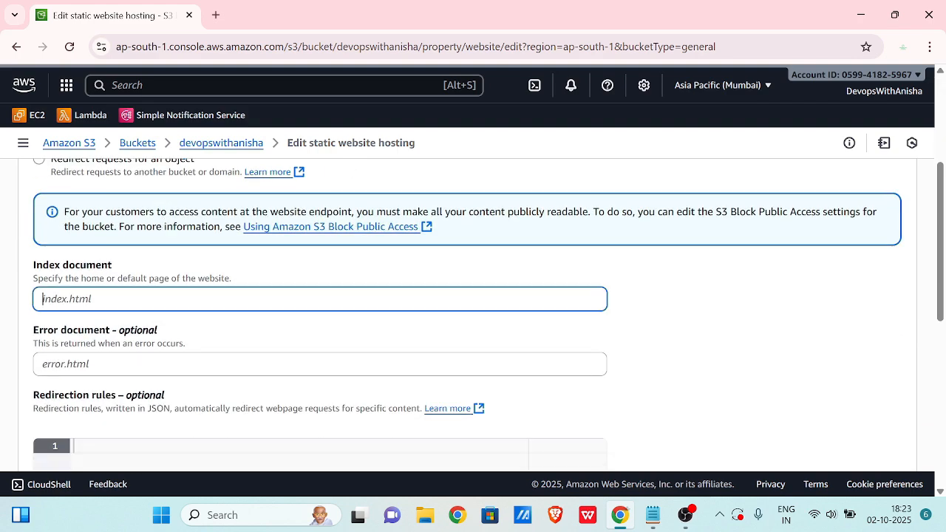
type("index.html")
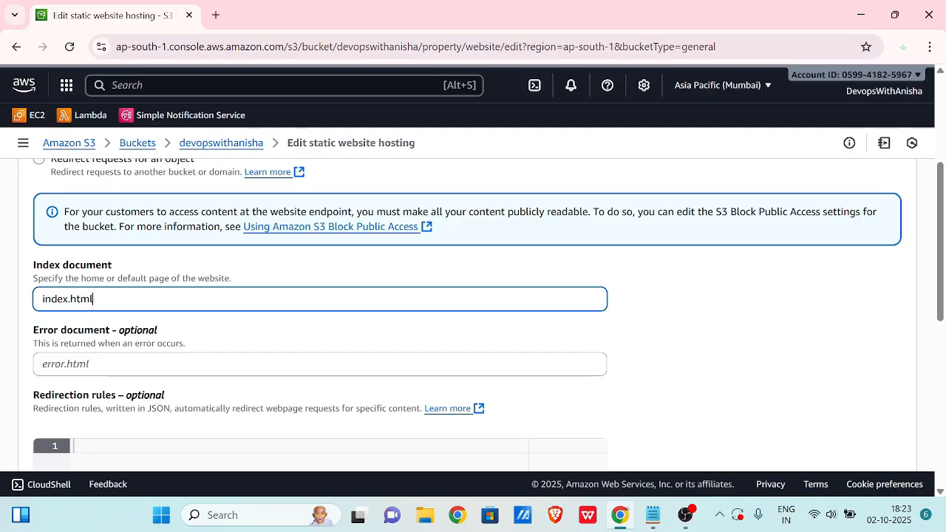
scroll(226, 301, "down", 1)
scroll(203, 289, "down", 3)
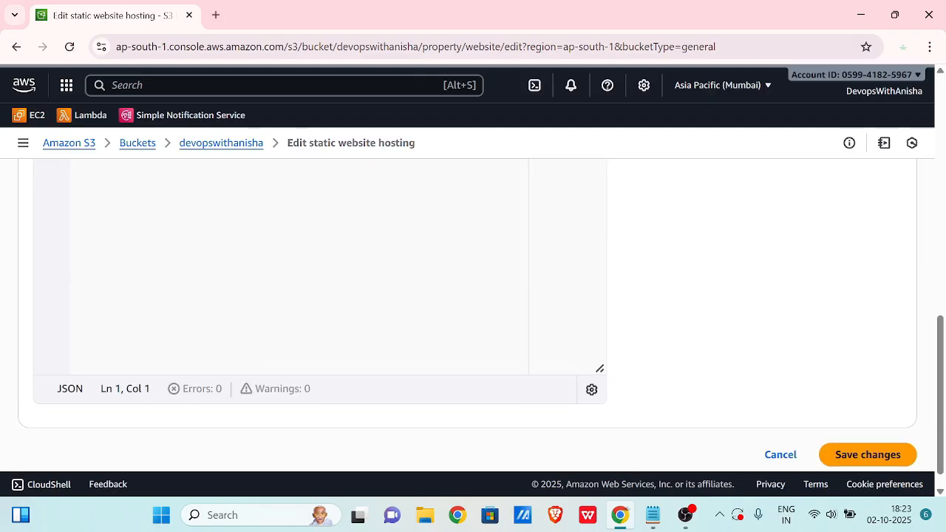
scroll(480, 310, "down", 1)
left_click(872, 436)
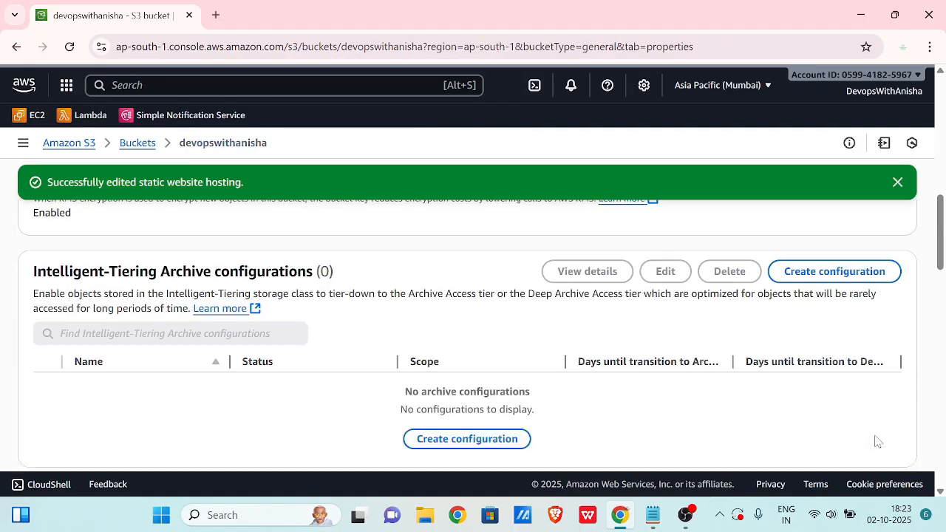
Step: Open the bucket website endpoint from the static website hosting section and examine the page it returns
scroll(877, 441, "down", 15)
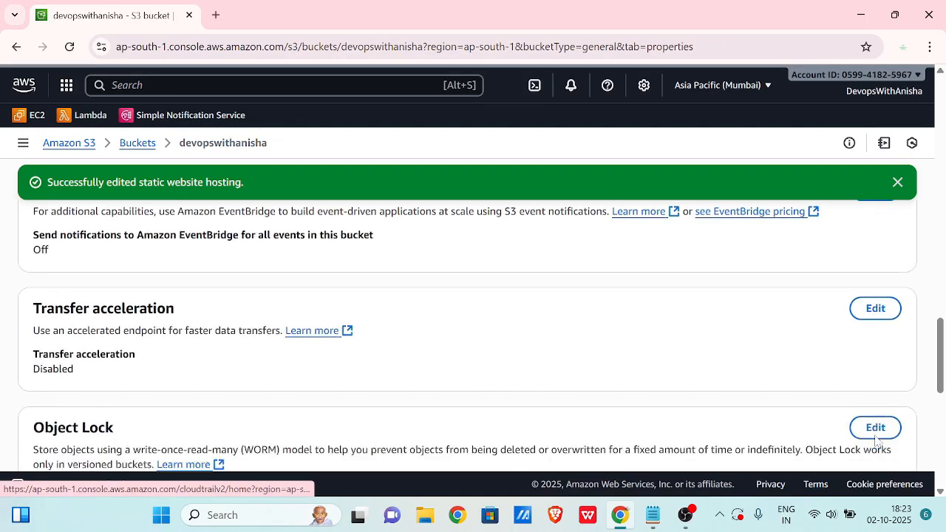
scroll(874, 441, "down", 4)
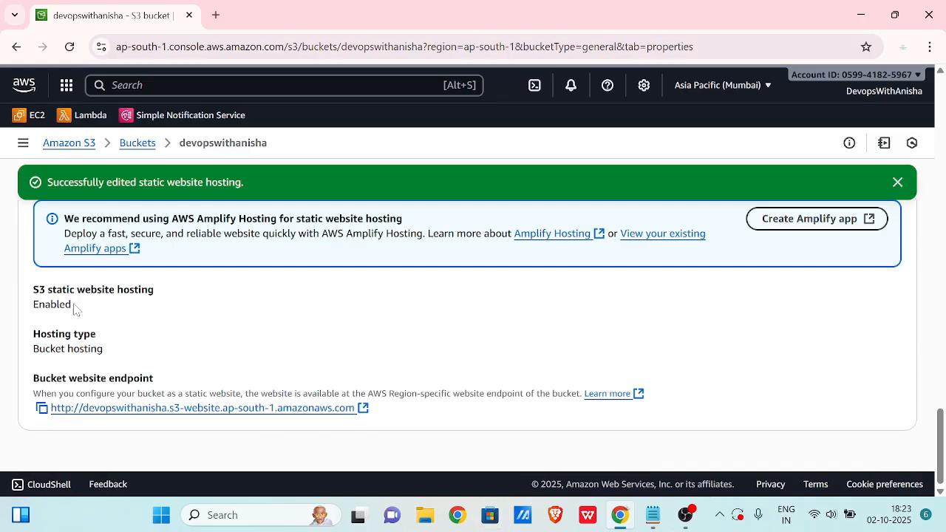
left_click(290, 411)
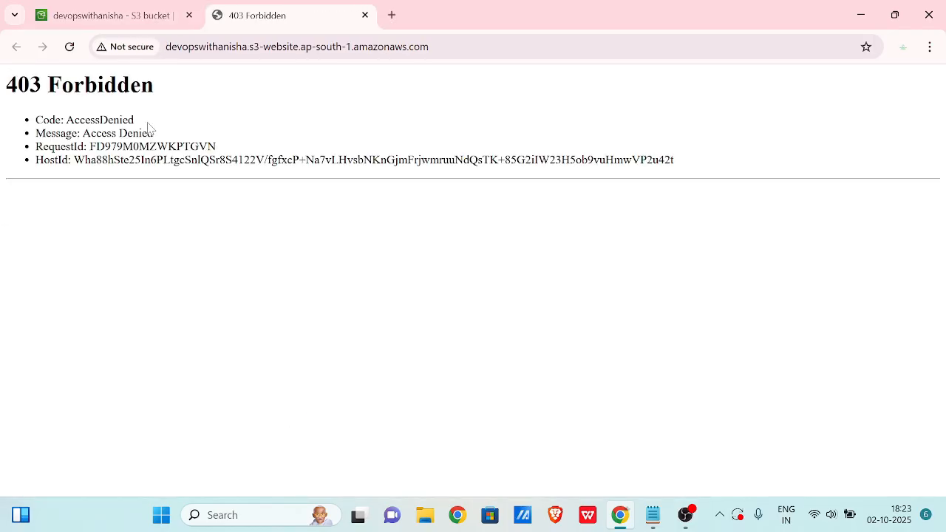
left_click_drag(3, 88, 441, 242)
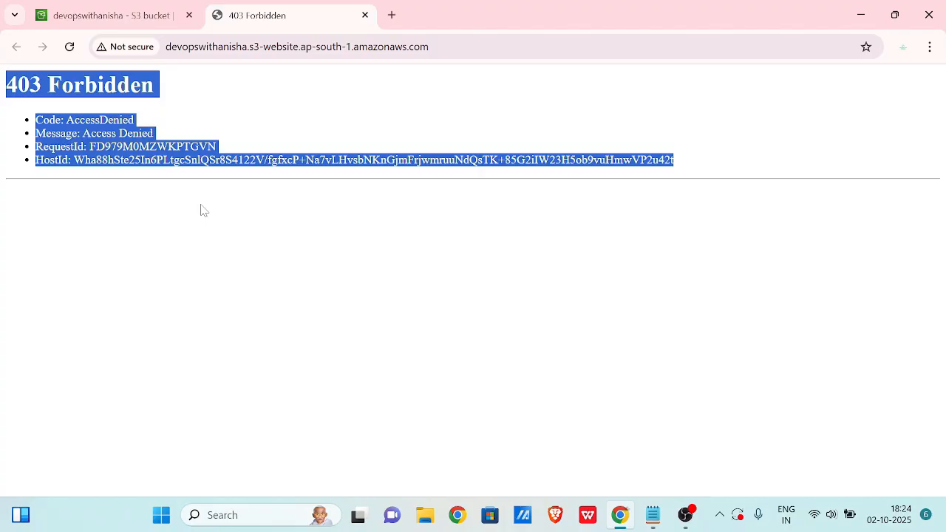
Step: Return to the bucket in the S3 console and open its bucket policy for editing from the permissions
left_click(96, 15)
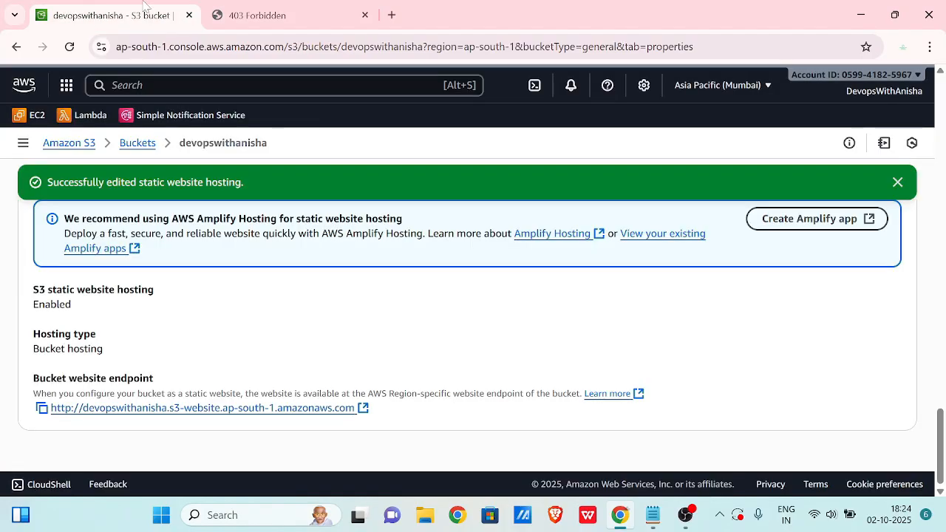
scroll(255, 299, "up", 15)
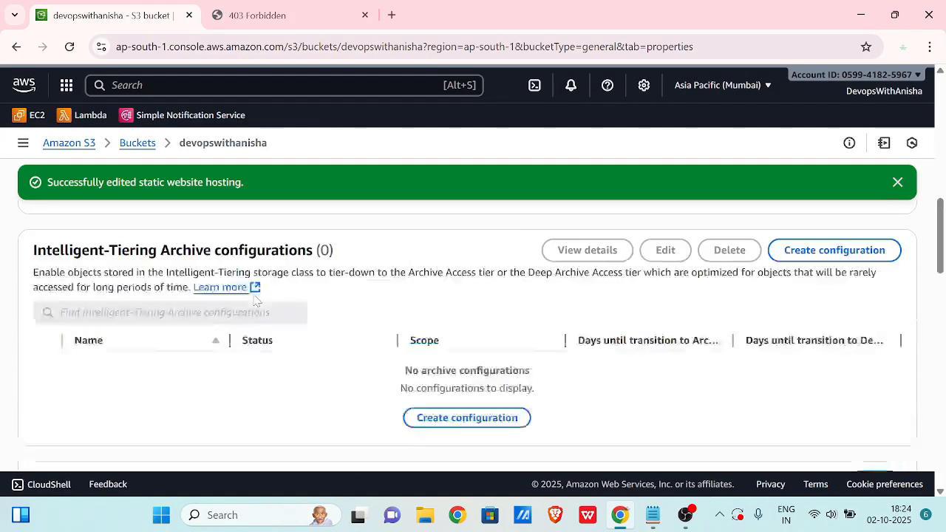
scroll(255, 300, "up", 10)
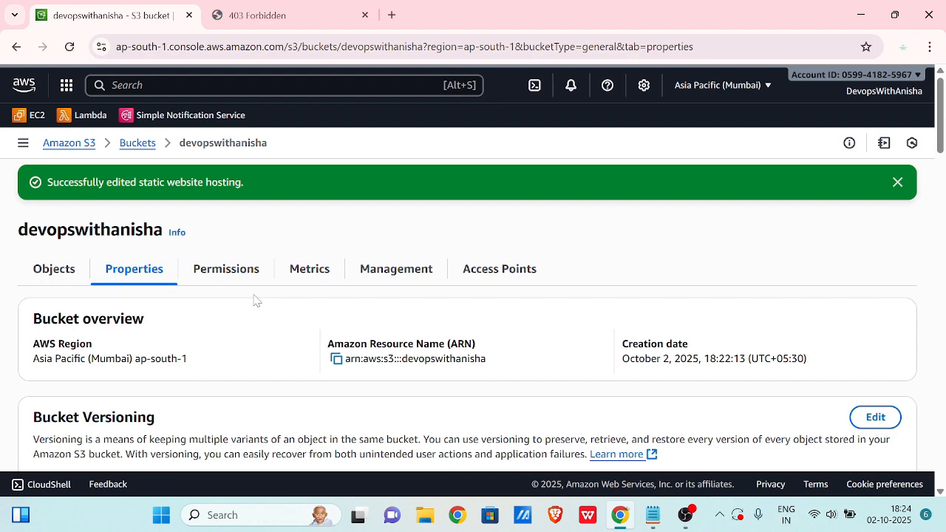
left_click(242, 273)
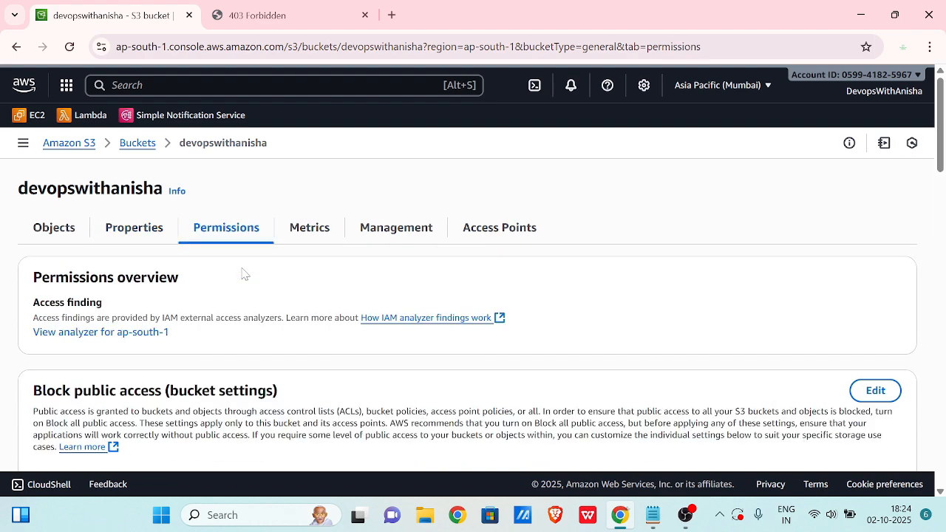
scroll(274, 340, "down", 3)
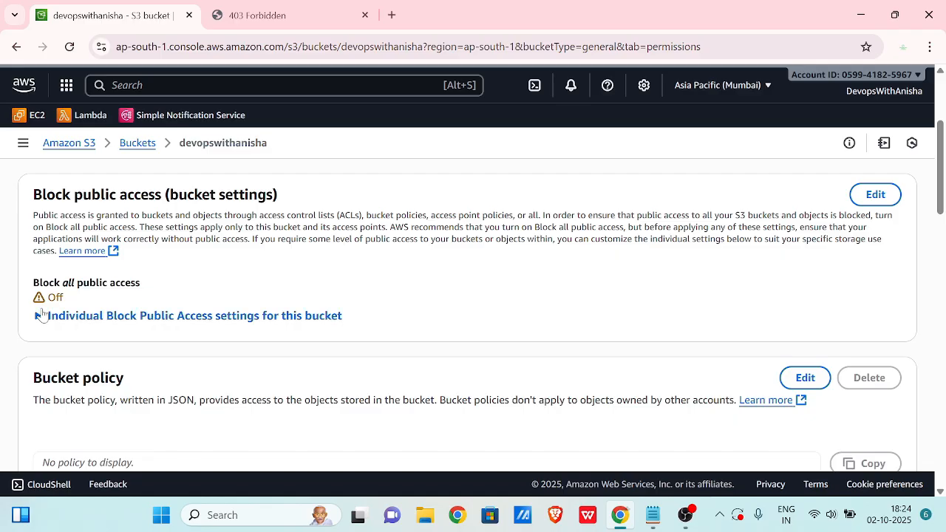
scroll(41, 314, "down", 3)
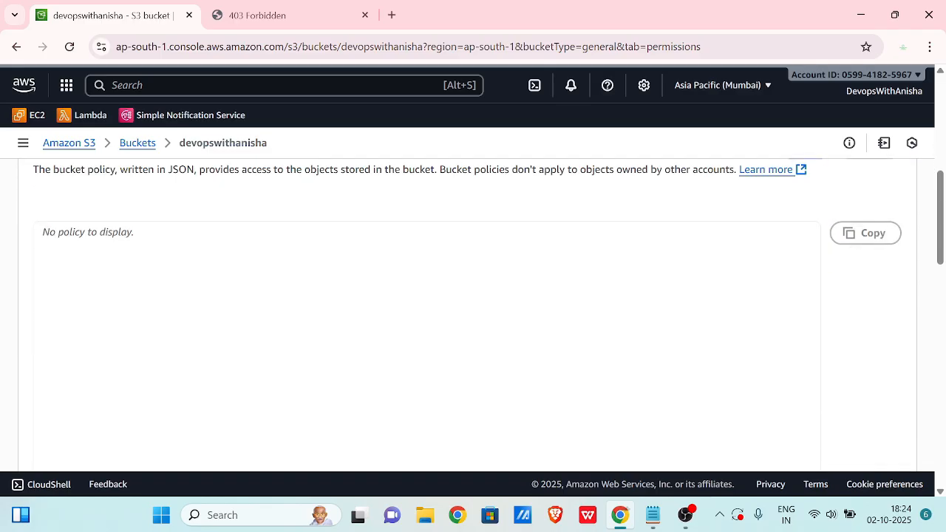
scroll(857, 207, "up", 1)
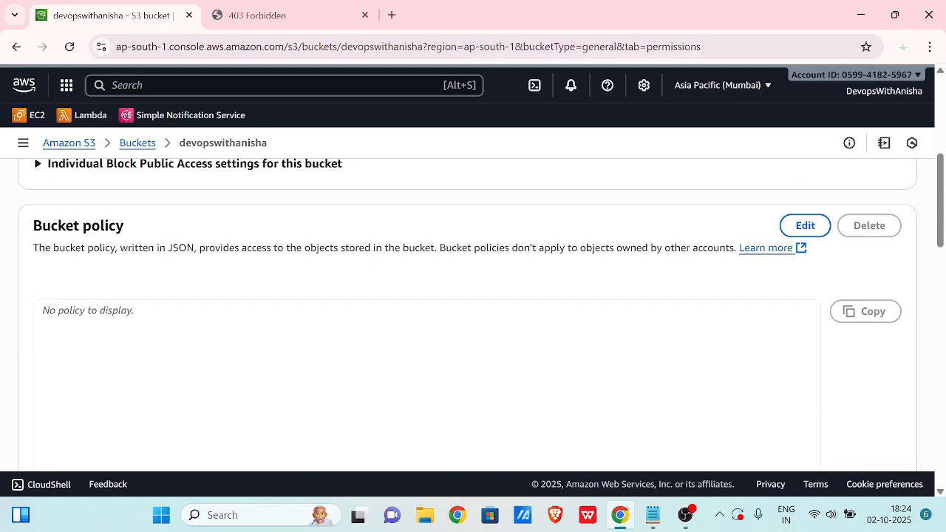
left_click(802, 224)
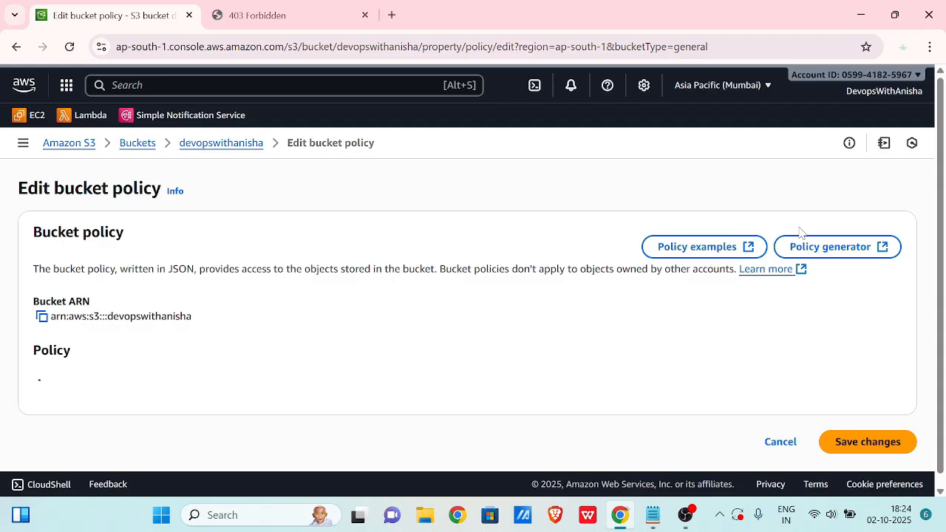
Step: Copy the PublicReadGetObject JSON policy from the Notepad window into the bucket policy editor and save the changes
scroll(687, 441, "down", 2)
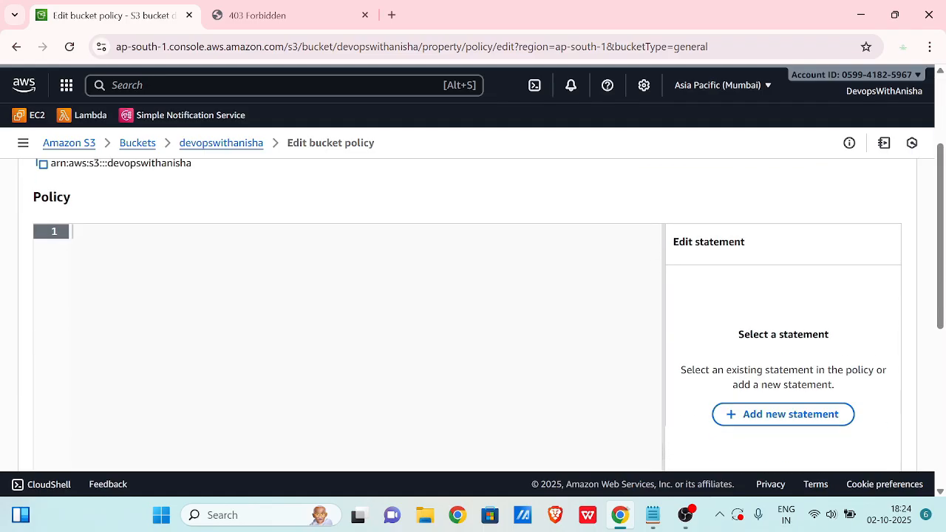
left_click(652, 515)
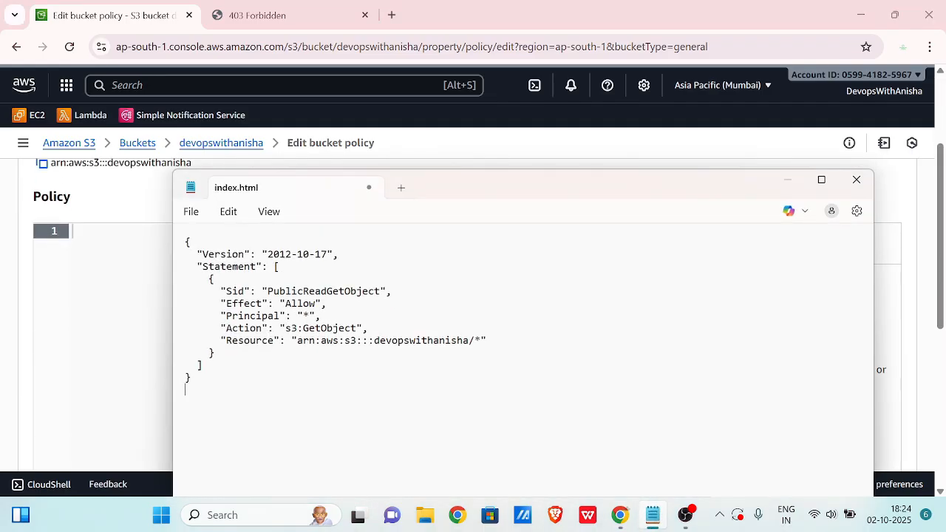
left_click_drag(185, 389, 173, 250)
key("ctrl+c")
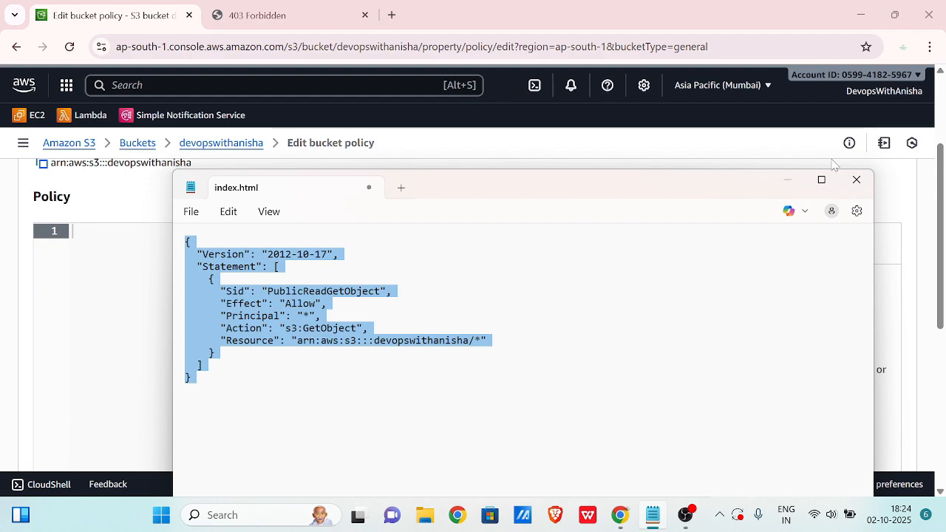
left_click(787, 180)
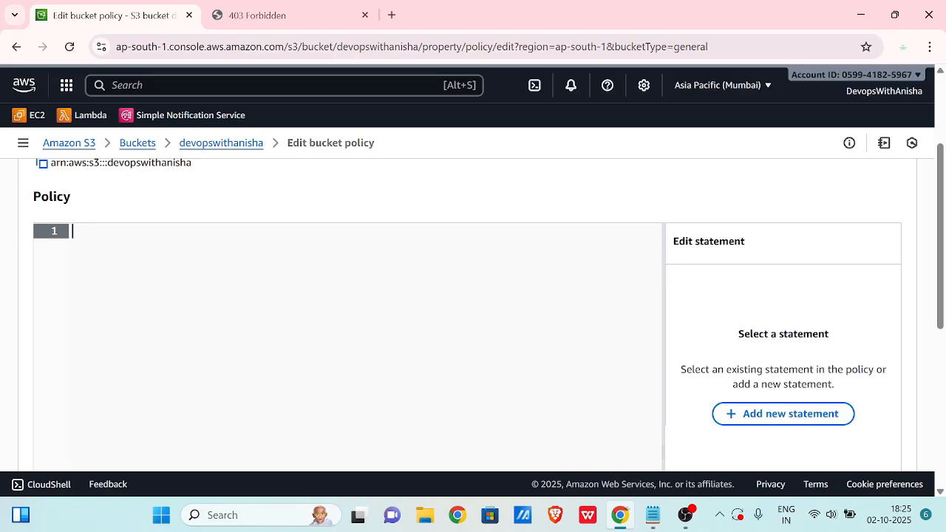
key("ctrl+v")
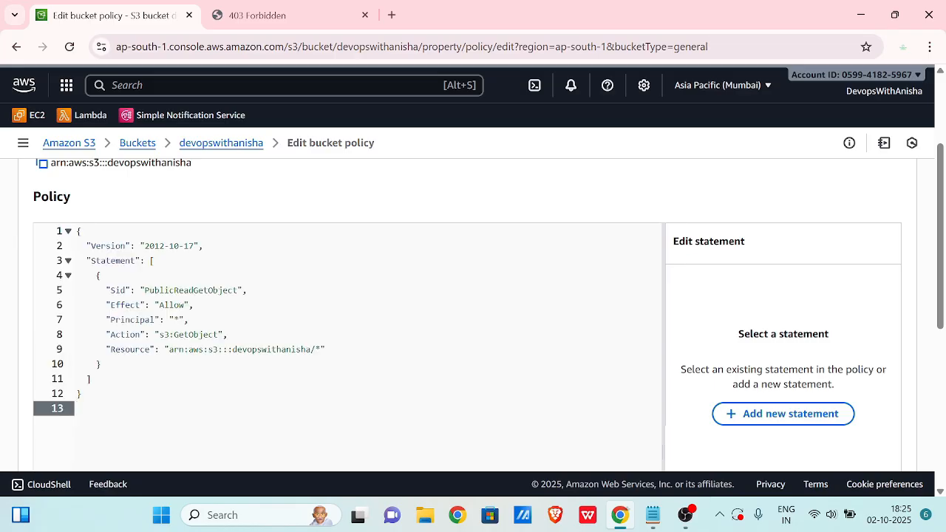
left_click(121, 245)
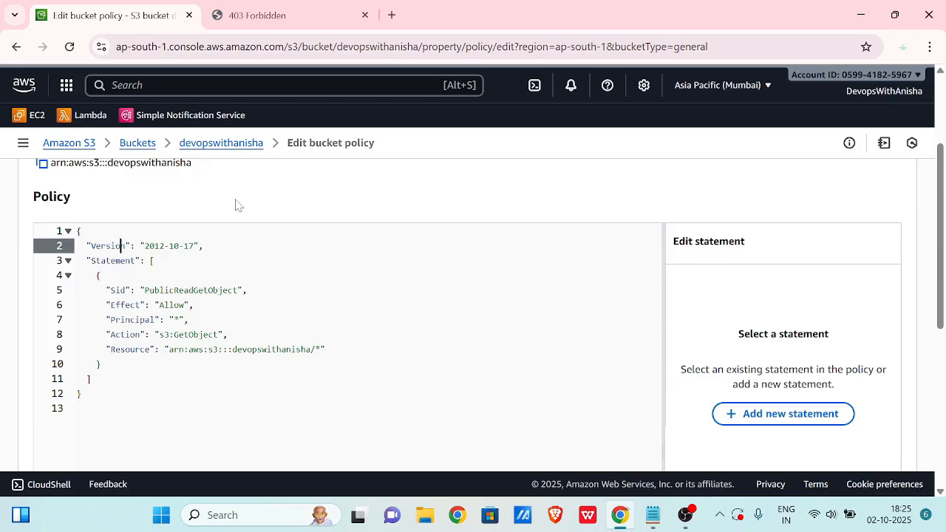
scroll(944, 328, "down", 5)
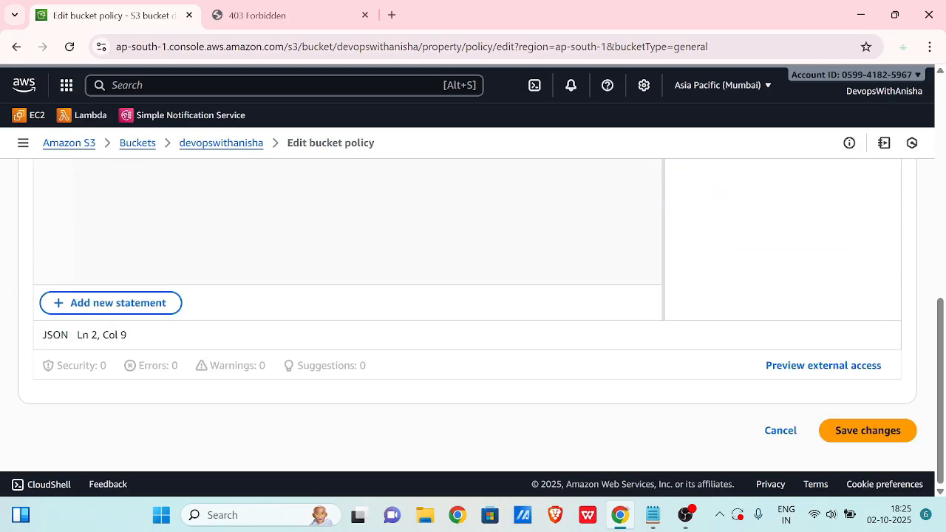
left_click(890, 431)
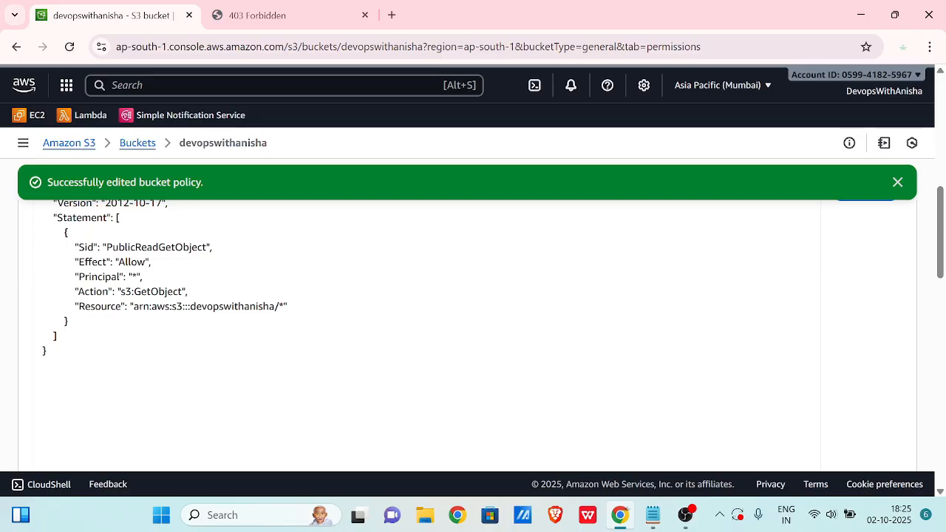
Step: Return to the website endpoint page and reload it to check public access to the site
scroll(716, 379, "down", 15)
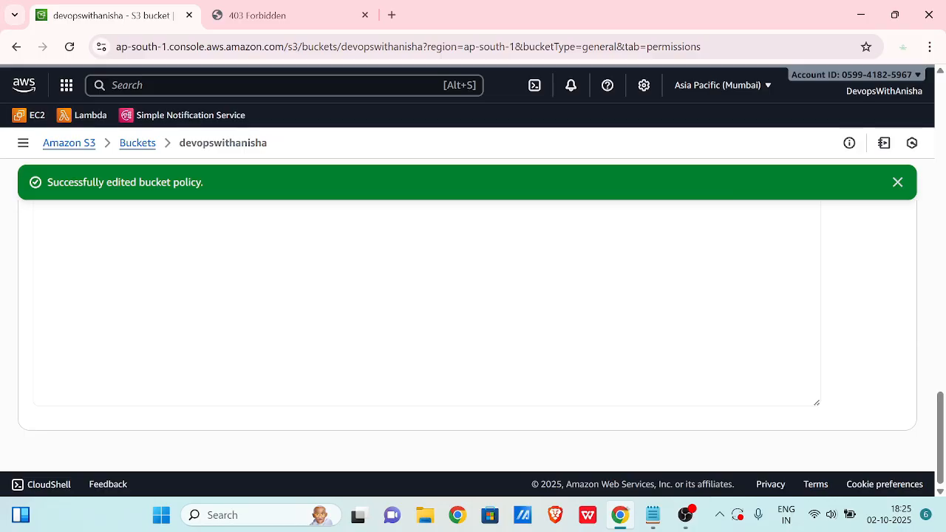
scroll(716, 380, "up", 15)
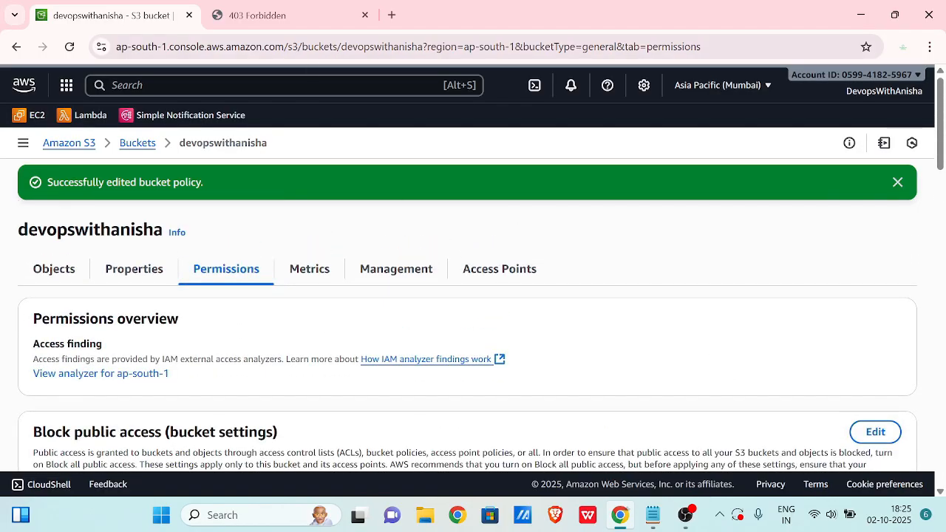
left_click(284, 15)
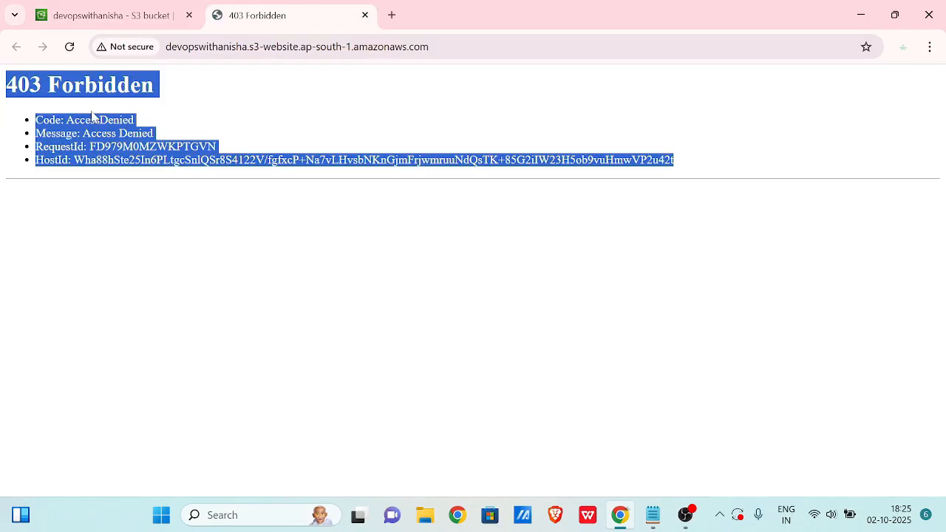
left_click(72, 49)
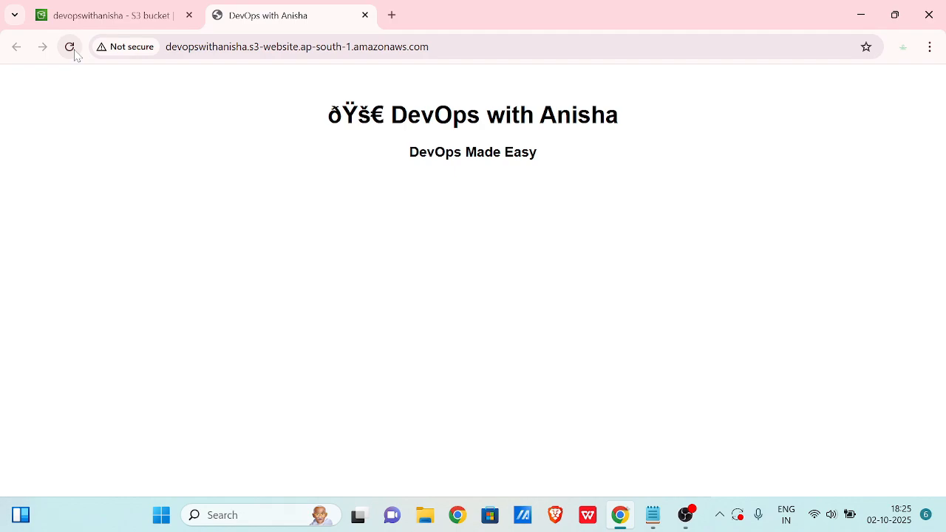